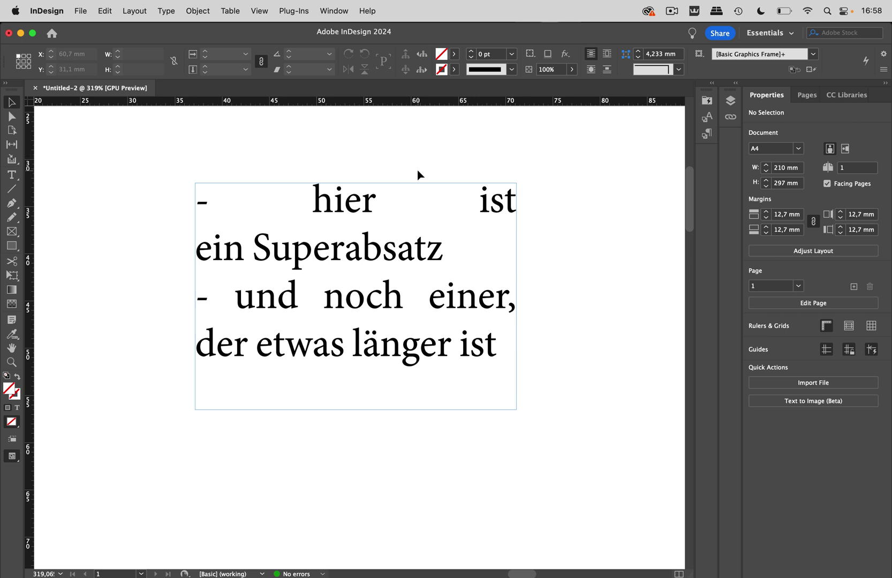
Step: Show paragraph marks, space dots and the end-of-story mark, then reselect the list frame as an object
click(168, 11)
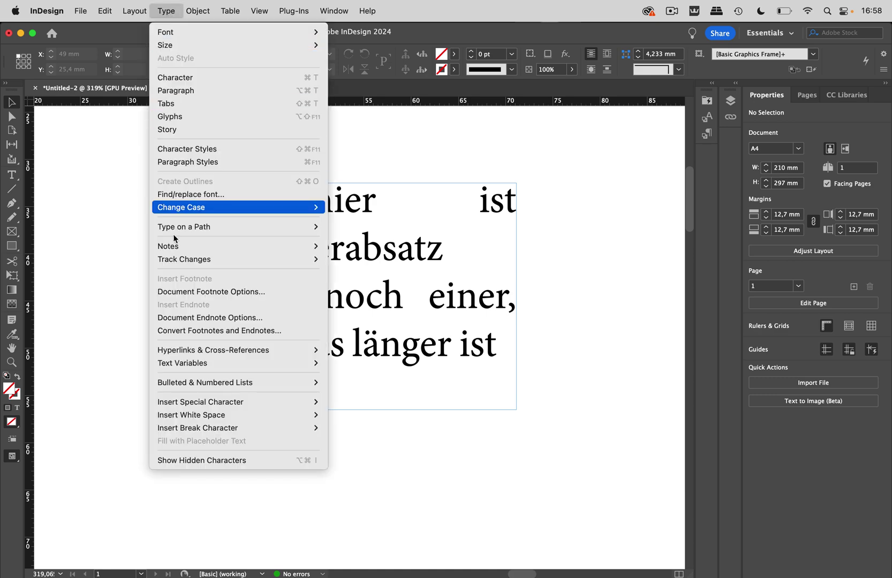
click(201, 461)
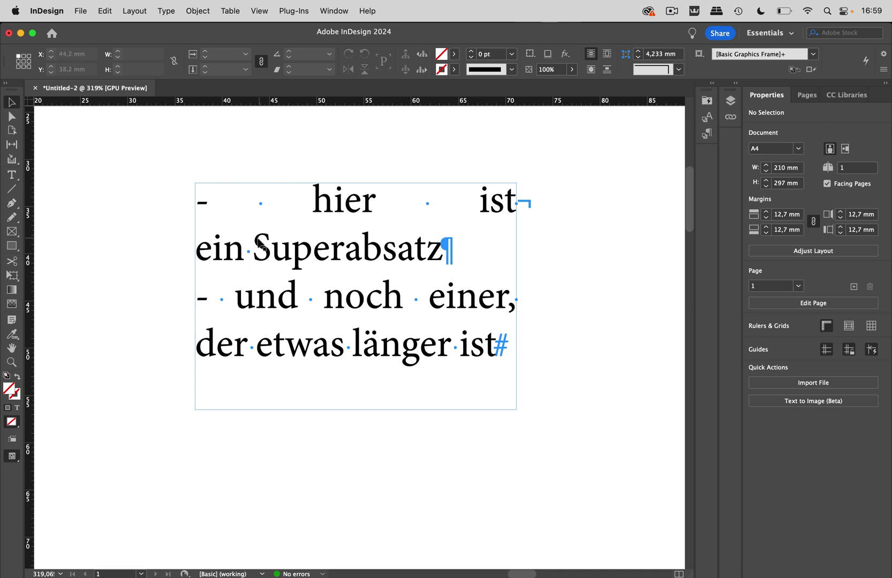
double_click(197, 259)
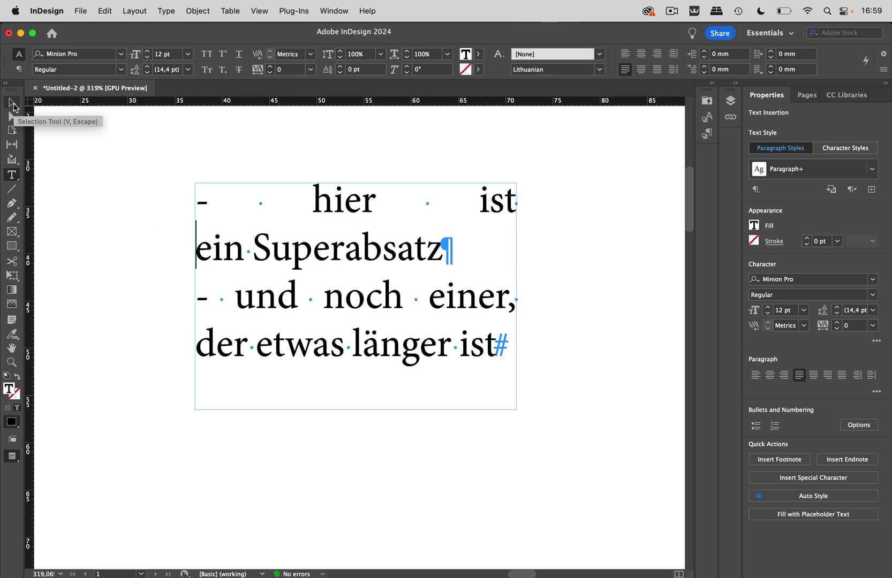
click(13, 105)
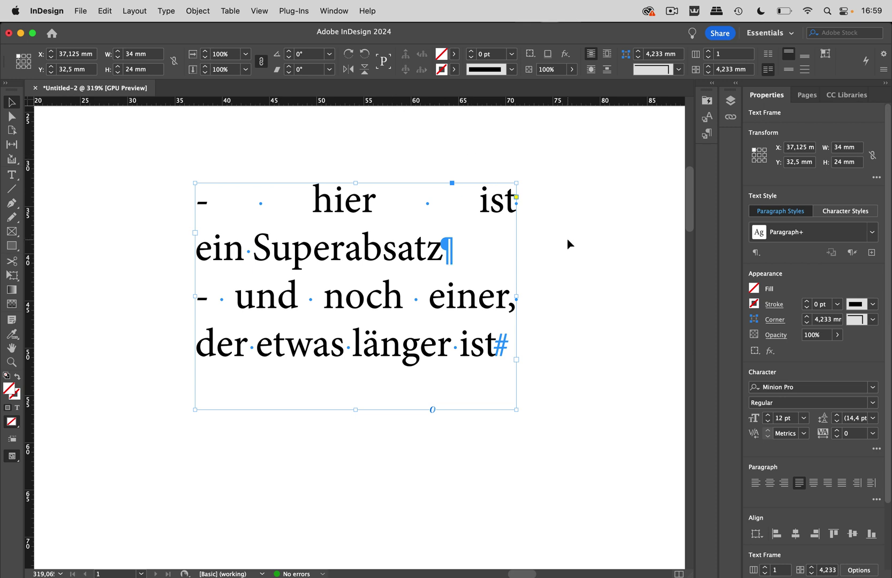
Step: Set the list text's language to German: 2006 Reform in the Character panel
click(342, 11)
mouse_move(345, 375)
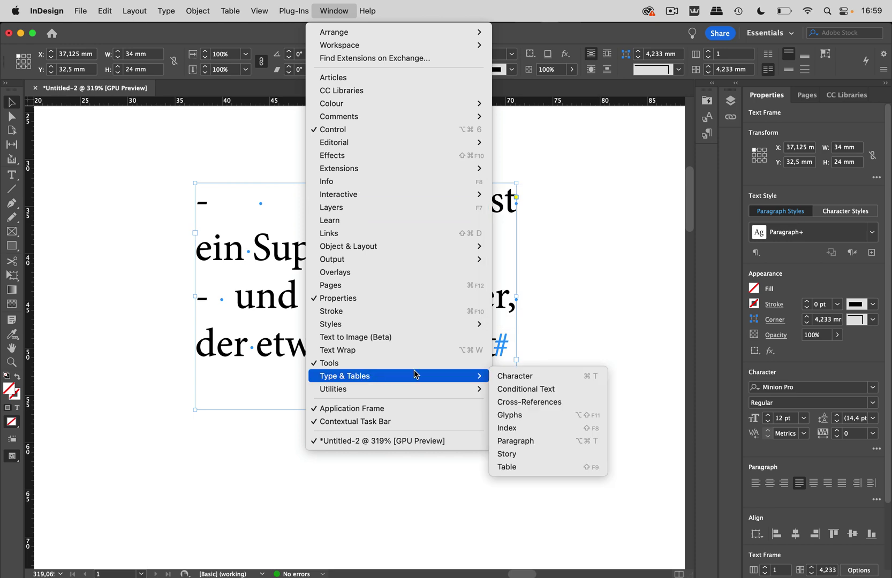
click(565, 375)
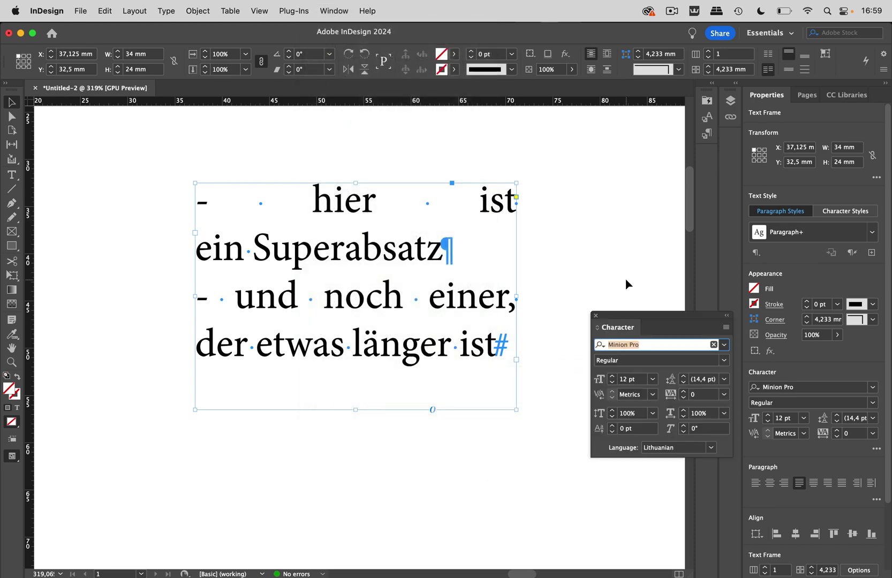
drag(620, 315, 575, 140)
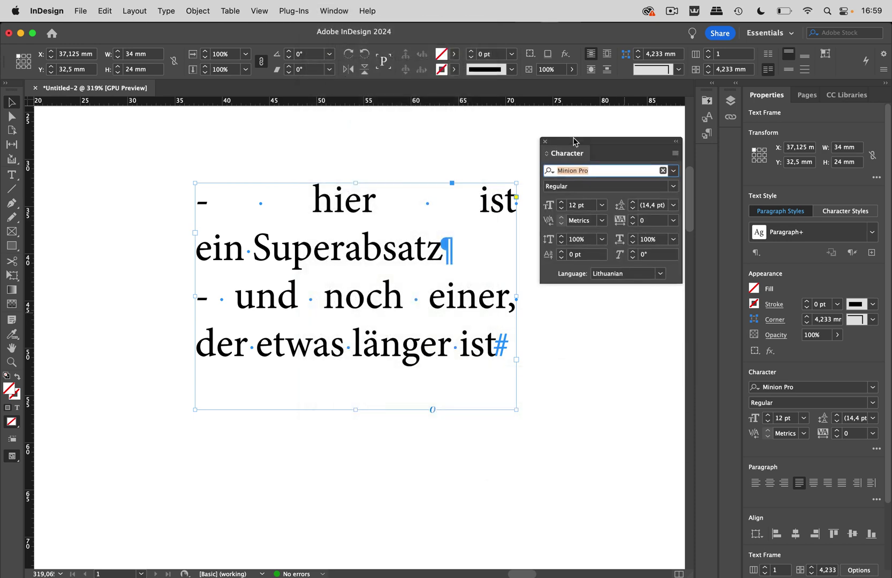
click(659, 274)
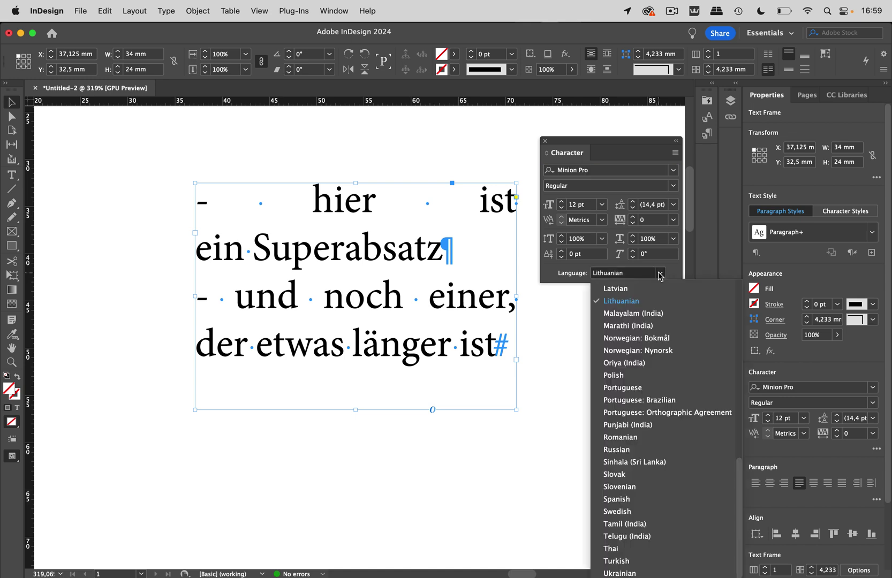
scroll(657, 338, up, 3)
scroll(657, 337, up, 3)
click(665, 331)
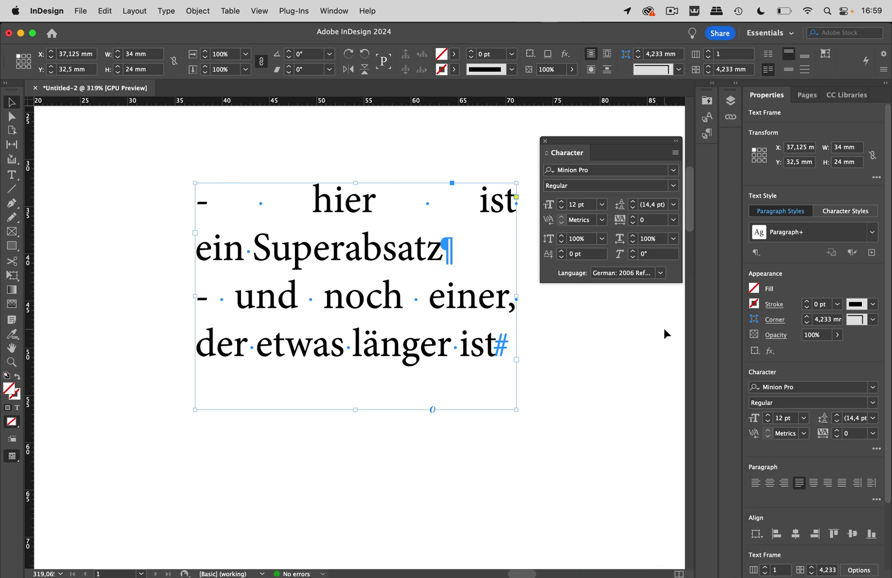
click(545, 141)
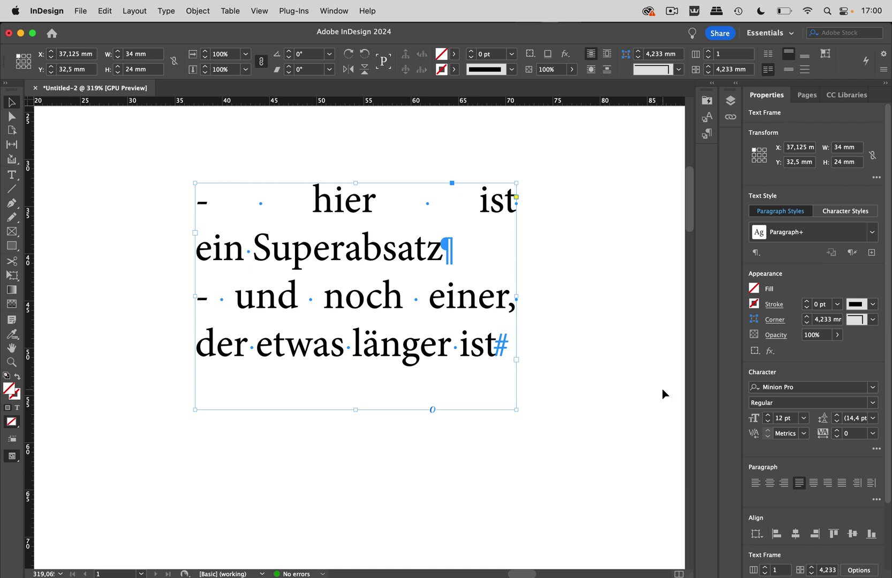
Step: Set hyphenation to 5-letter words, 2 after first, 2 before last, hyphen limit 3
click(334, 10)
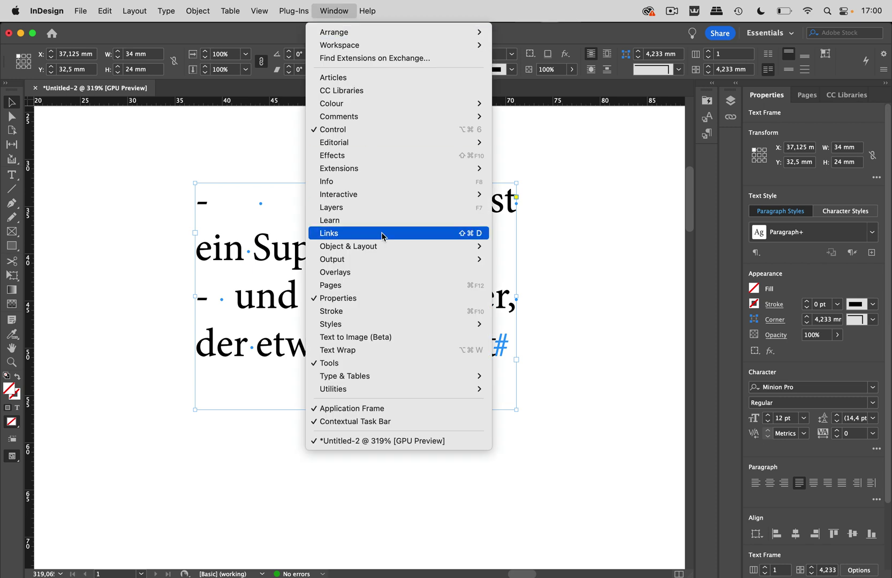
mouse_move(345, 376)
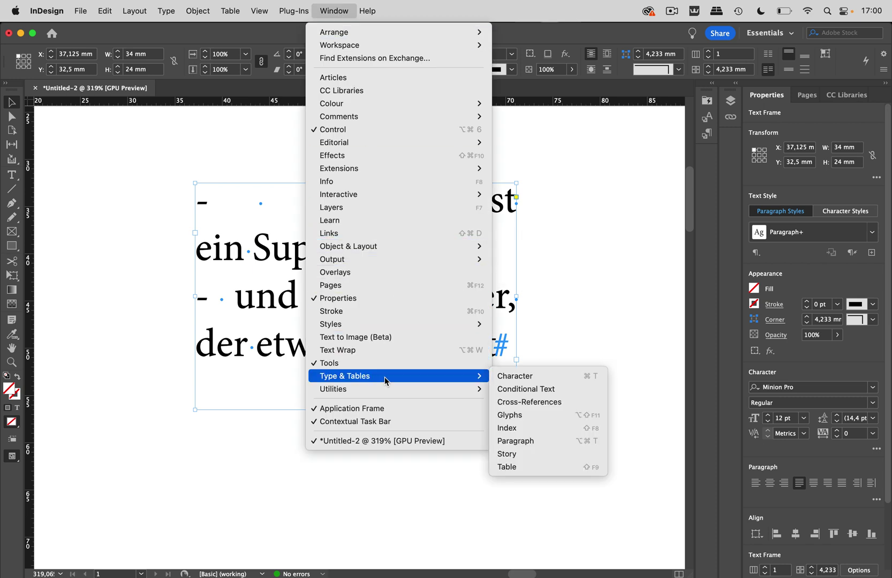
click(536, 445)
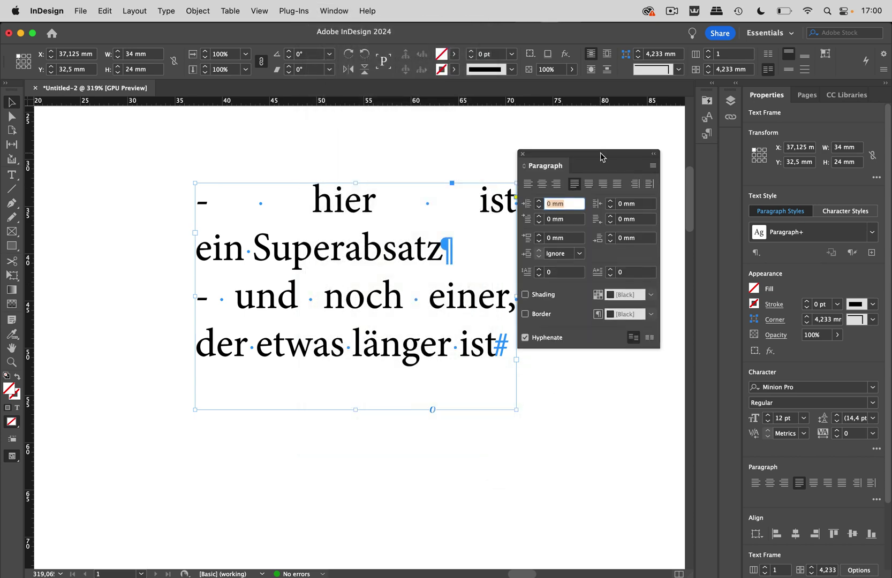
drag(606, 156, 622, 156)
click(671, 165)
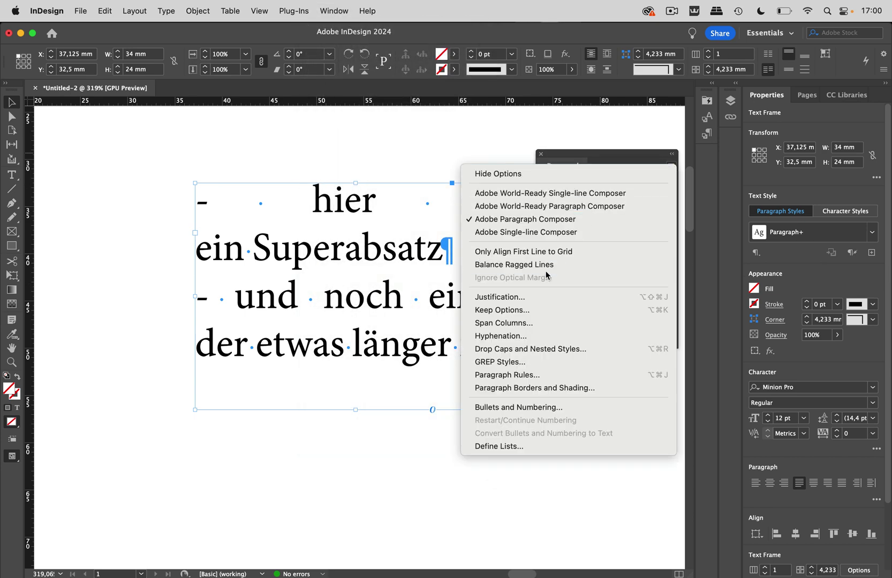
click(512, 340)
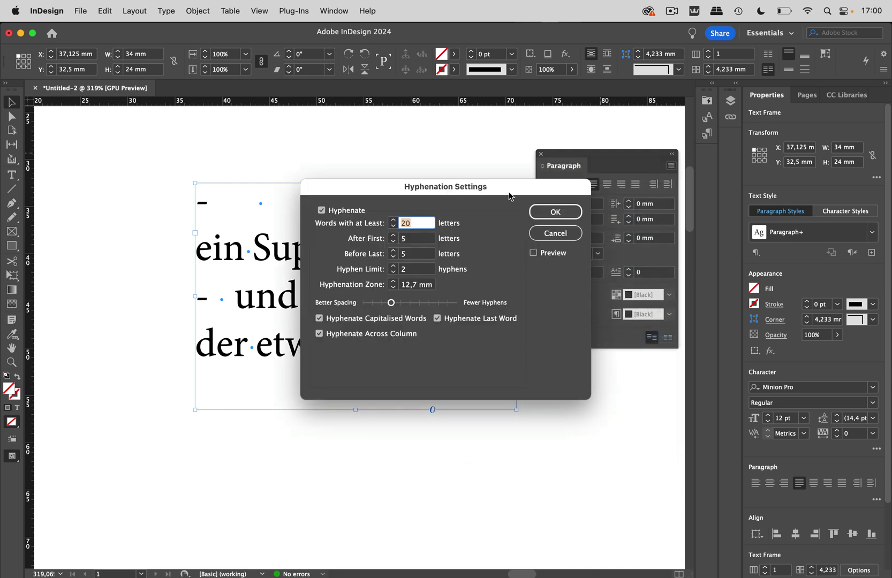
mouse_move(509, 183)
mouse_down()
mouse_move(600, 136)
mouse_move(724, 31)
mouse_up()
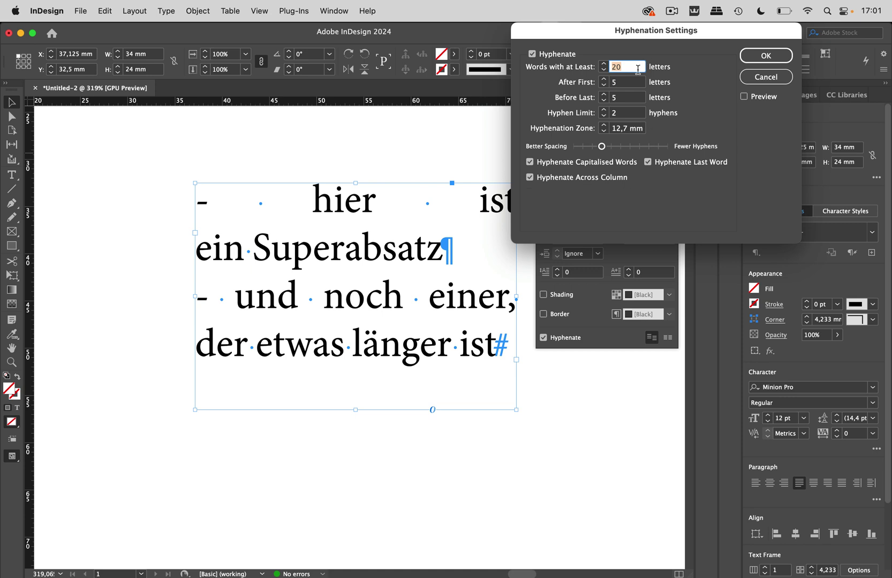
text(5)
text(5)
click(625, 82)
text(2)
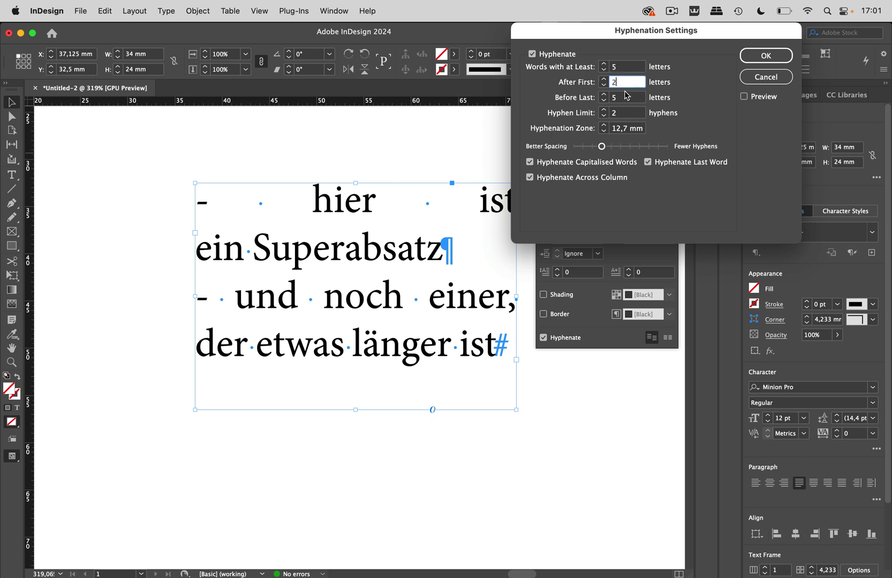
click(625, 97)
text(2)
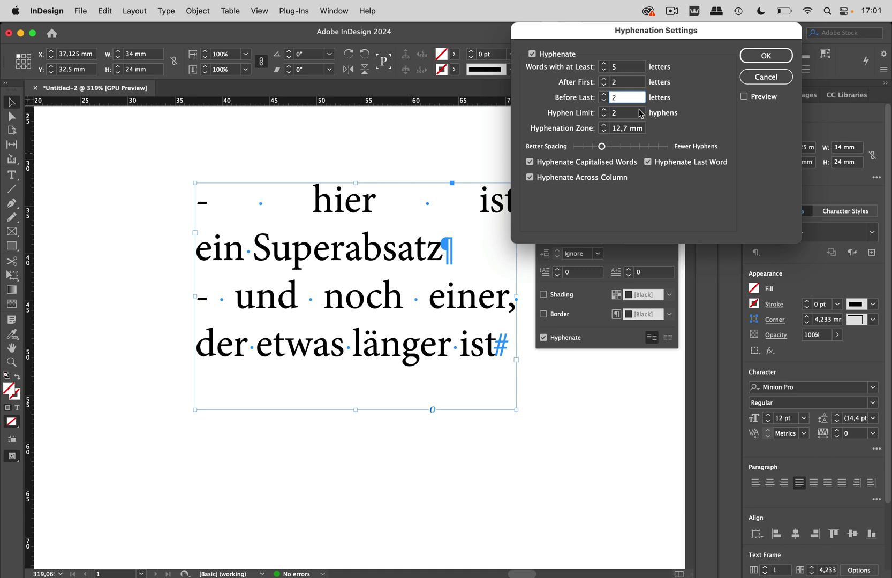
click(626, 113)
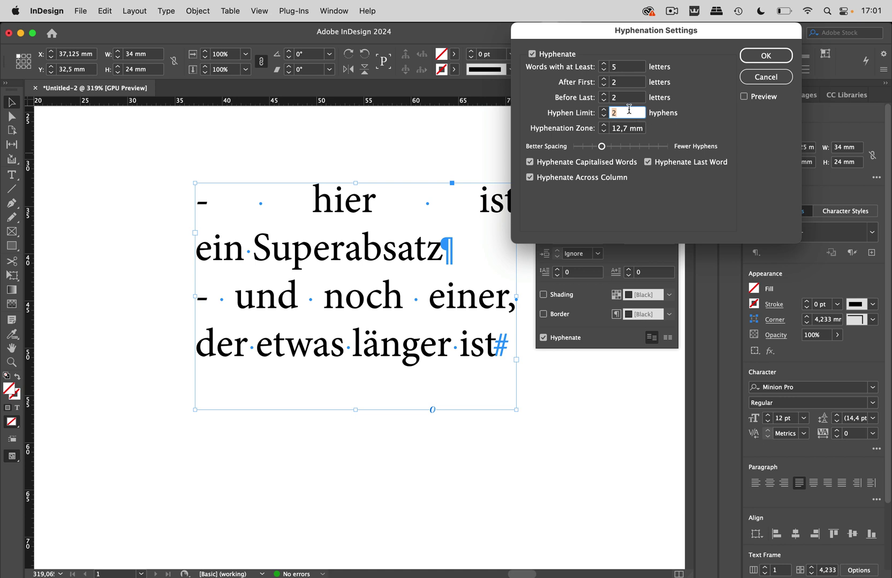
click(630, 114)
double_click(616, 113)
text(3)
click(752, 61)
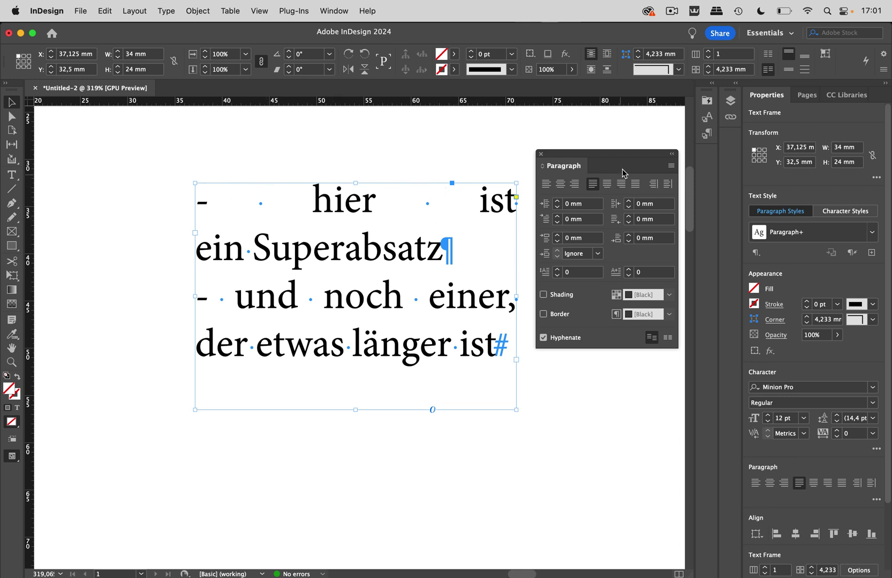
Step: Set justification word spacing to 70% minimum, 85% desired and 120% maximum
click(673, 168)
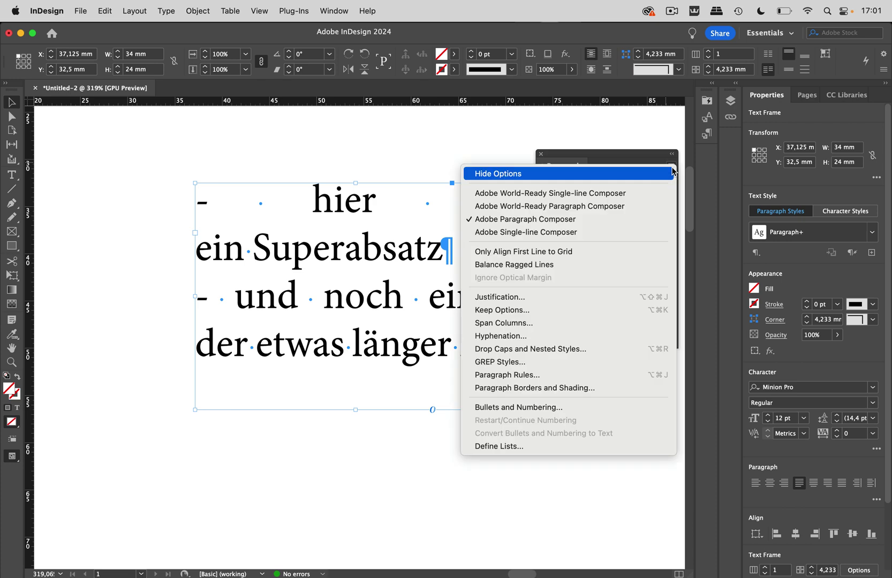
click(499, 297)
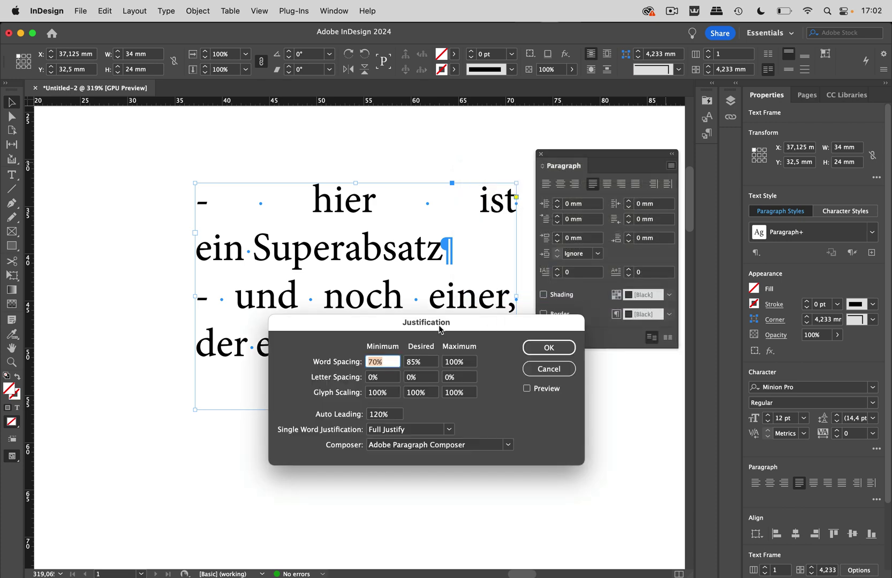
mouse_move(441, 324)
mouse_down()
mouse_move(500, 353)
mouse_move(508, 371)
mouse_up()
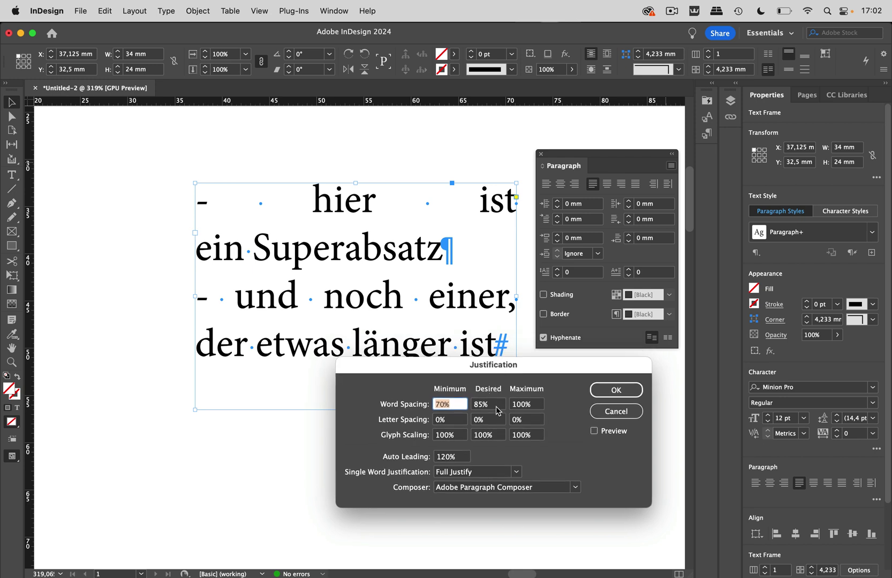
key(Tab)
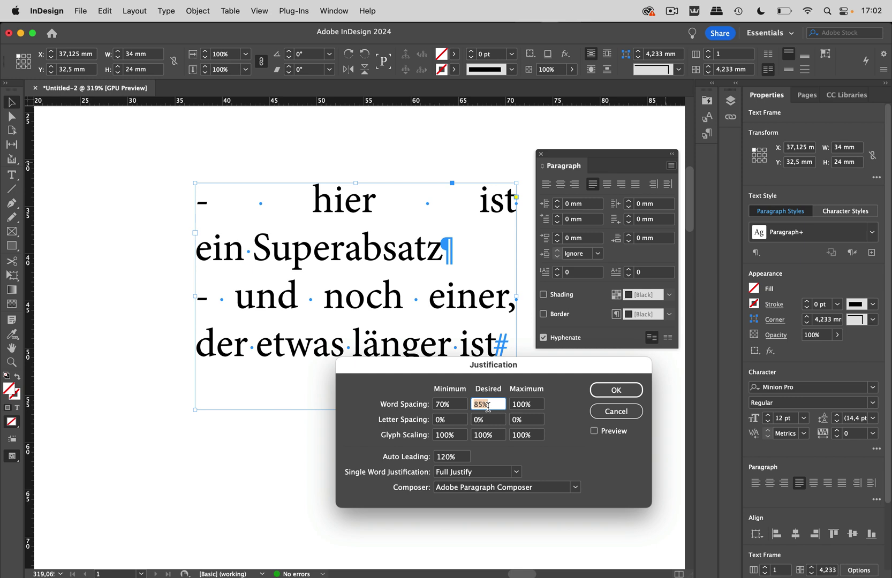
click(520, 405)
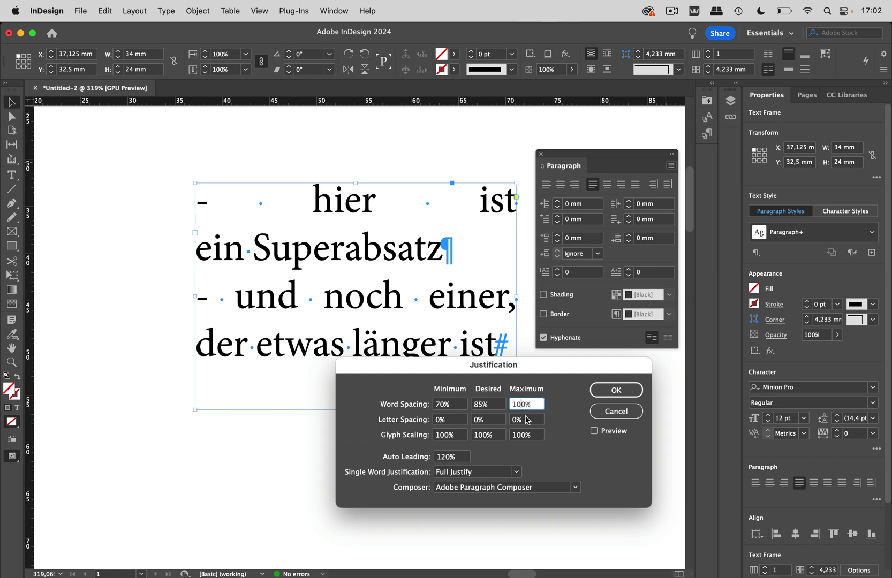
text(120)
click(488, 421)
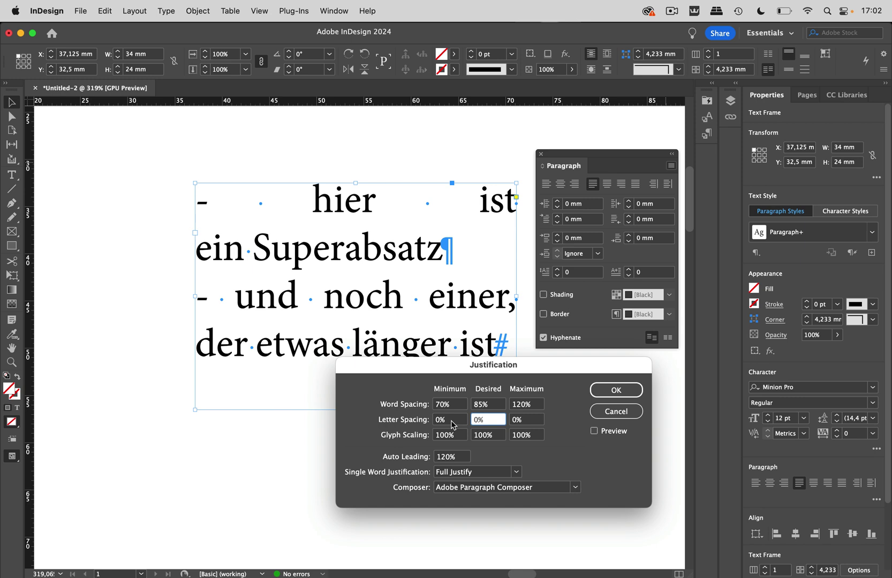
Step: Set letter spacing minimum and maximum to -5% and glyph scaling to 97–103%
double_click(439, 420)
text(-5)
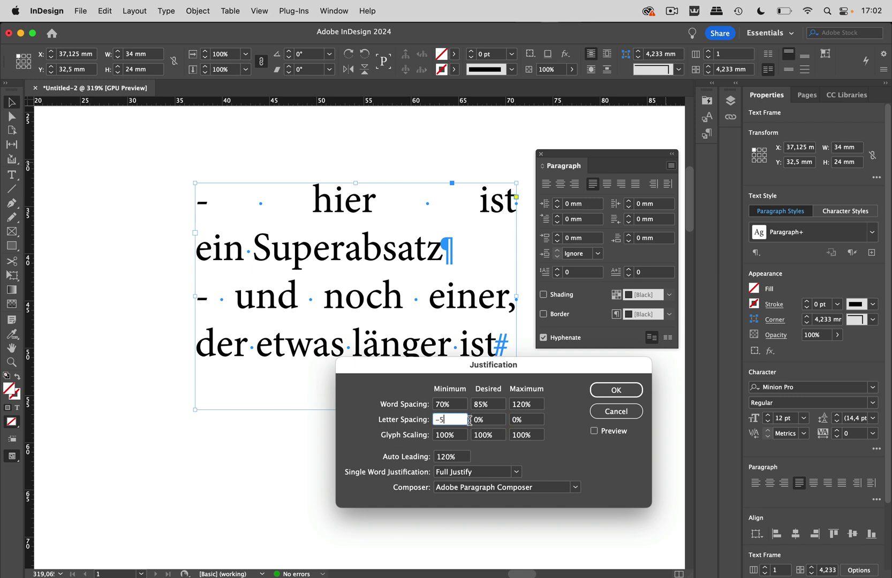
double_click(527, 421)
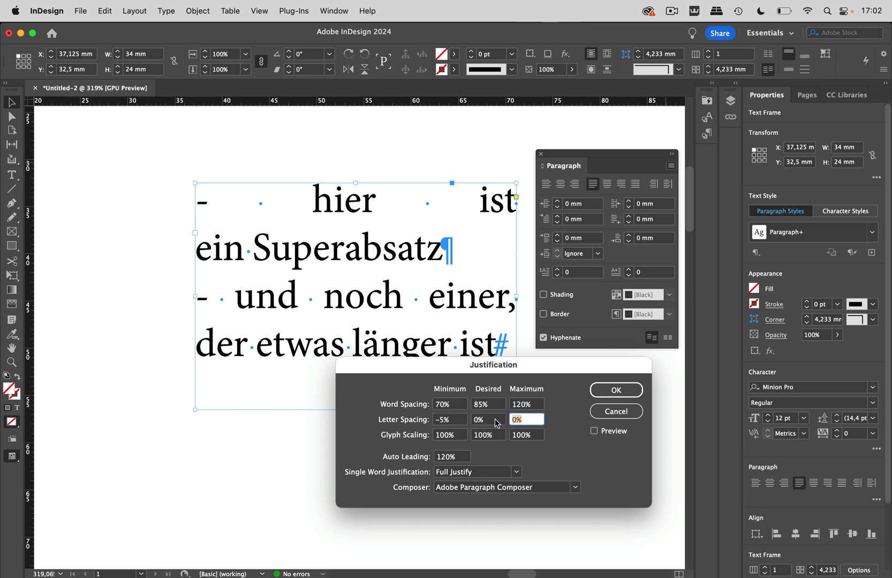
text(-5)
click(462, 435)
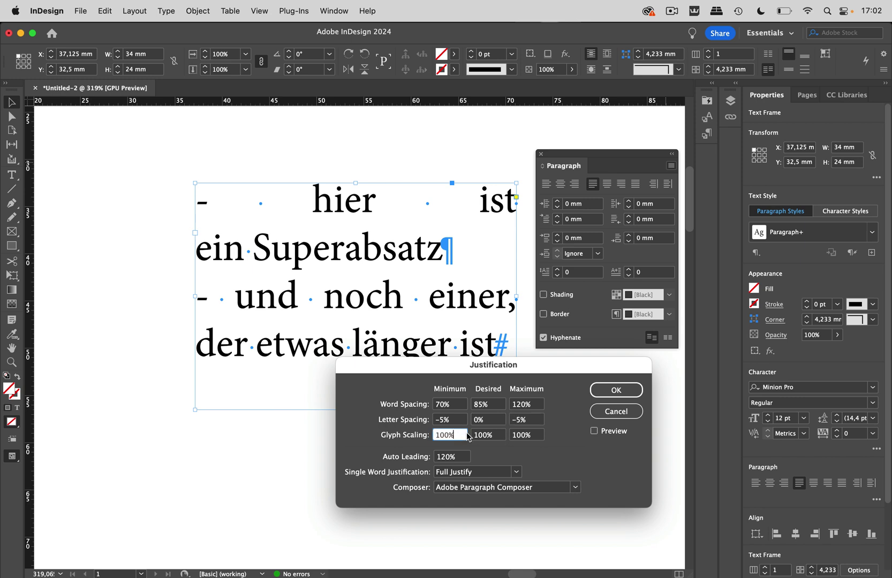
drag(457, 436, 424, 439)
text(97)
click(526, 436)
double_click(524, 435)
text(103)
click(500, 438)
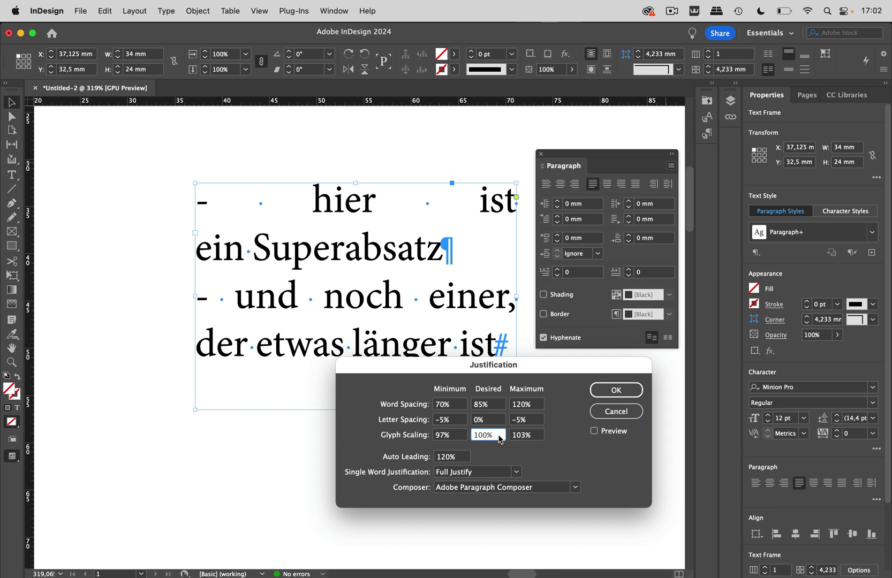
key(shift+Tab)
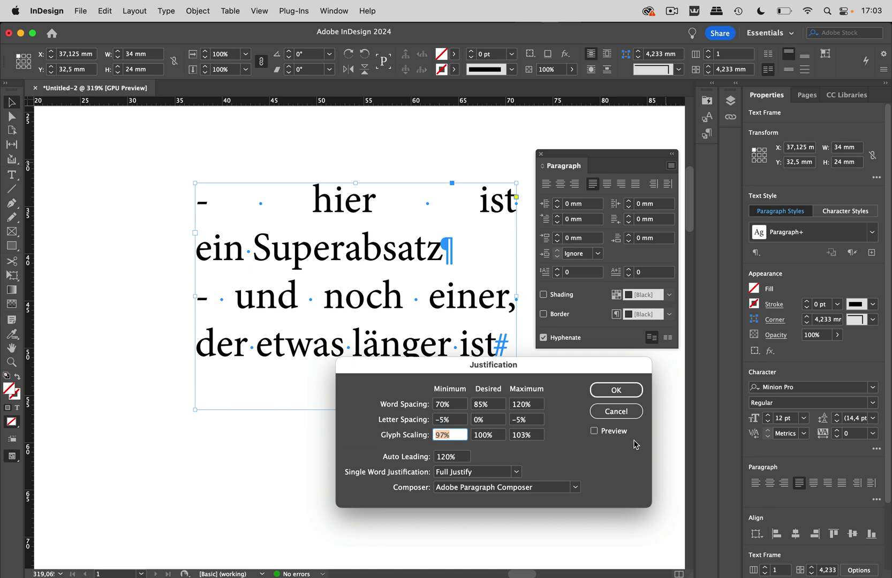
Step: Dismiss the letter spacing warning, change maximum letter spacing to 5%, and apply justification
click(619, 393)
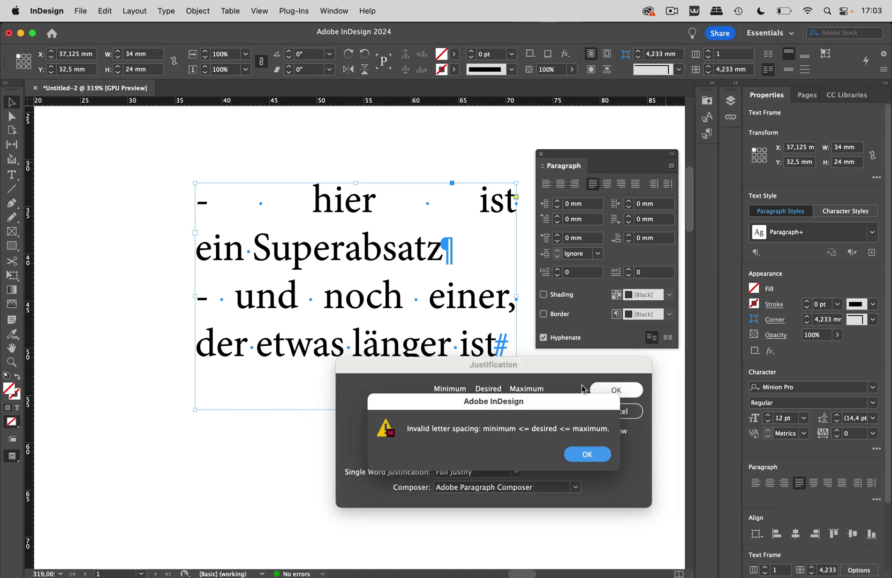
click(583, 455)
click(491, 418)
click(517, 420)
key(BackSpace)
click(526, 435)
click(616, 390)
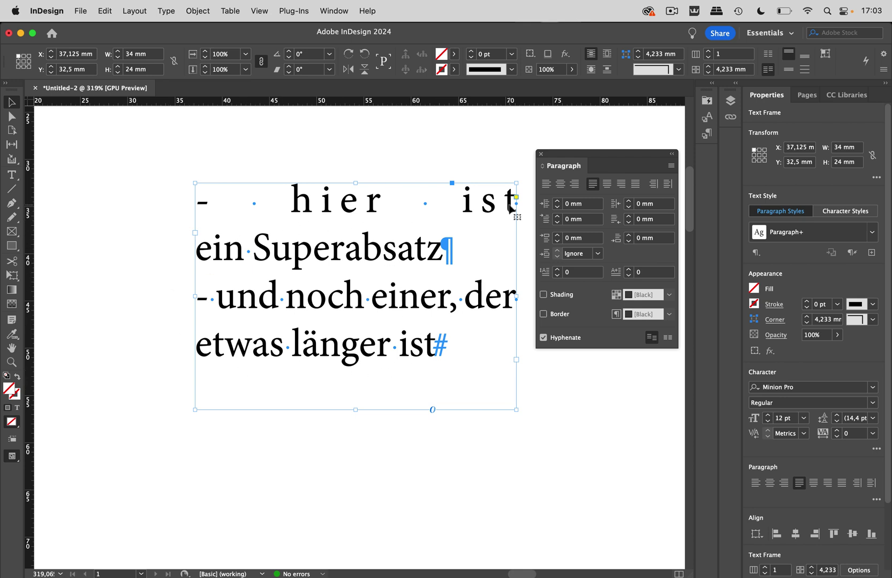
Step: Close the Paragraph panel, bring up the Character panel, and select the second list item's text
click(541, 154)
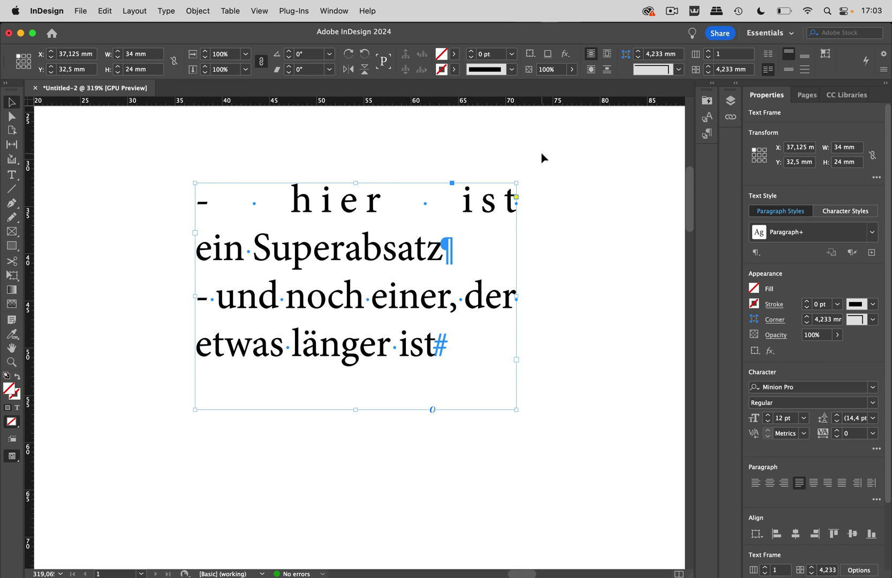
click(334, 11)
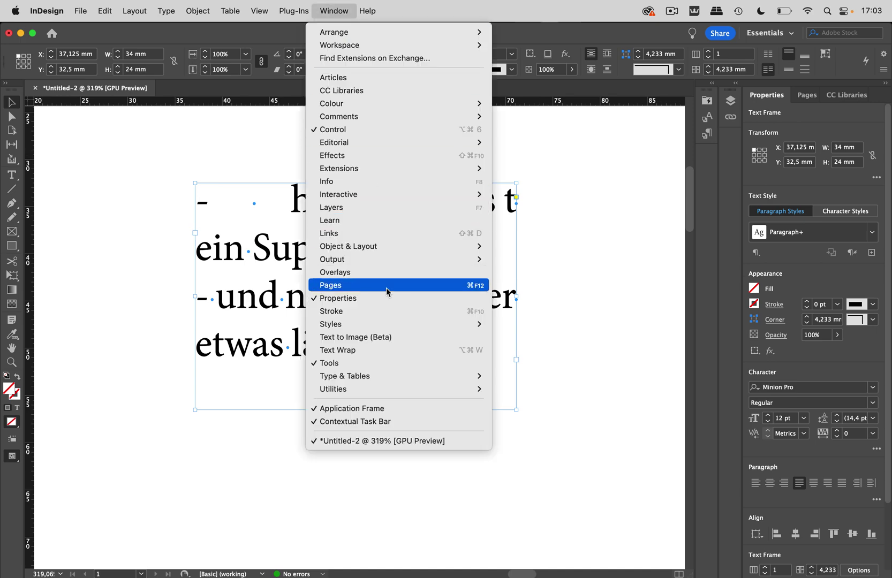
click(531, 374)
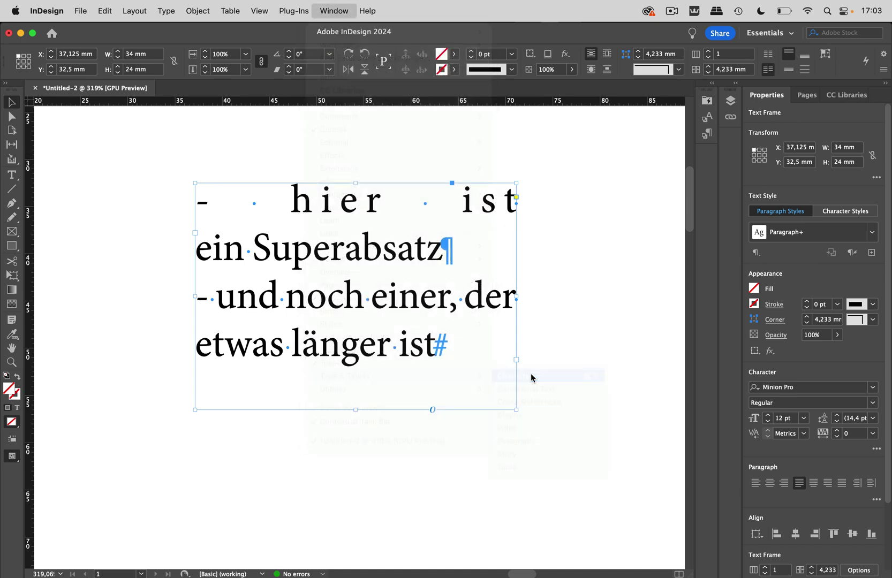
drag(603, 140, 590, 211)
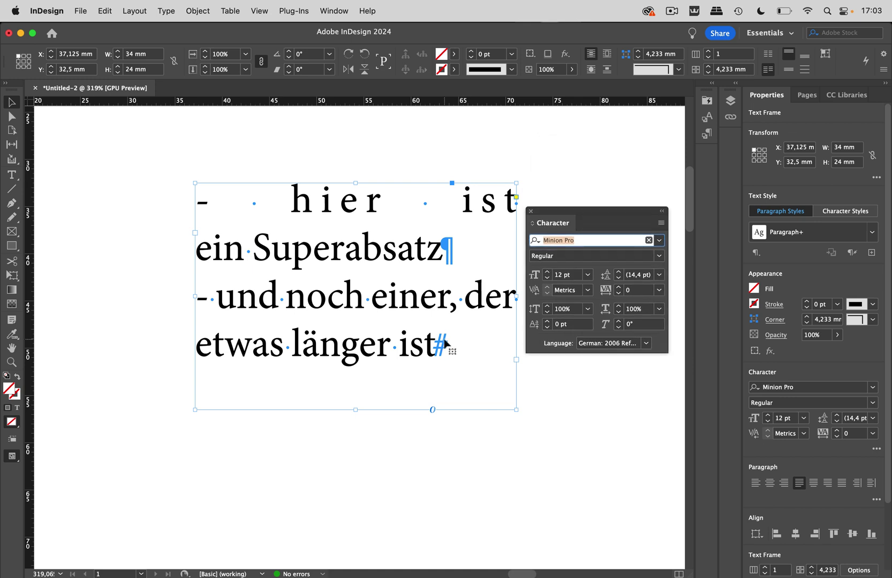
drag(440, 347, 267, 318)
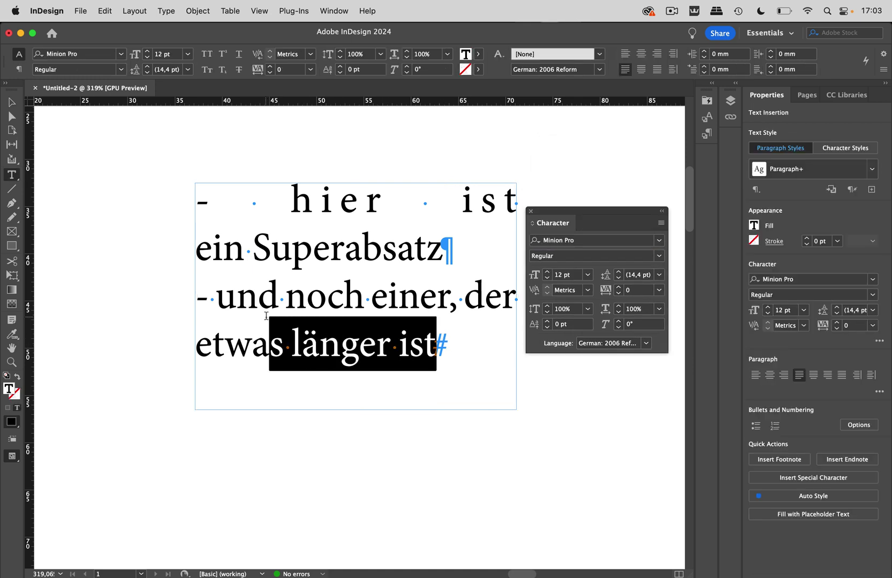
drag(267, 317, 217, 312)
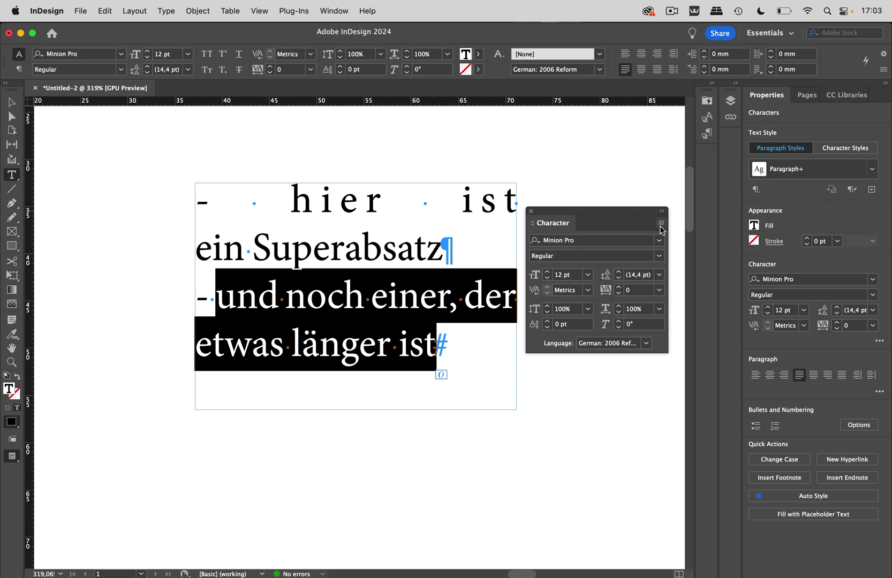
Step: Apply No Break to the second list item, then remove it again
click(661, 225)
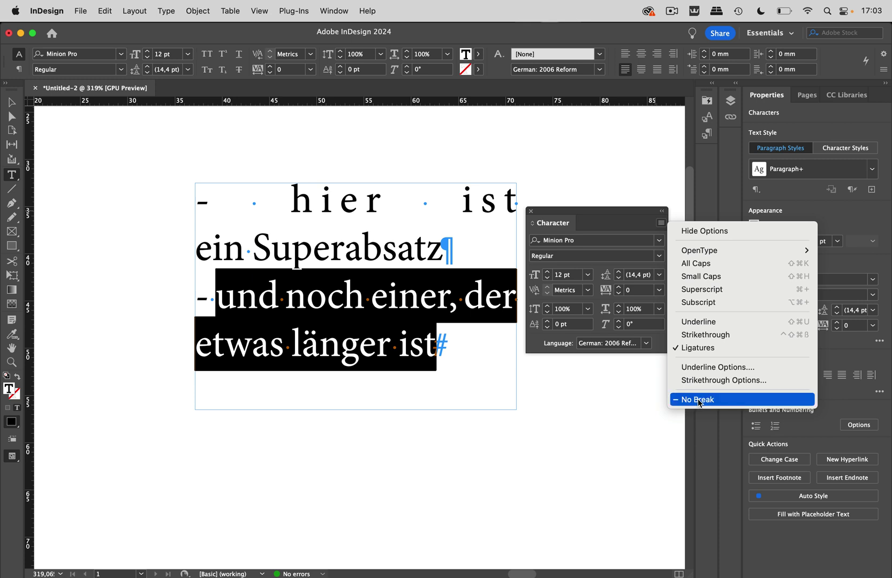
click(699, 402)
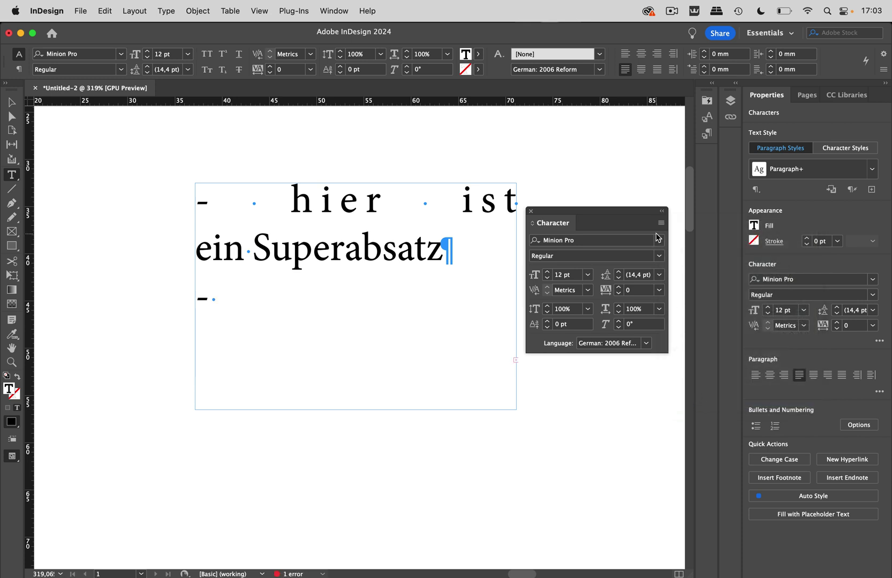
click(661, 224)
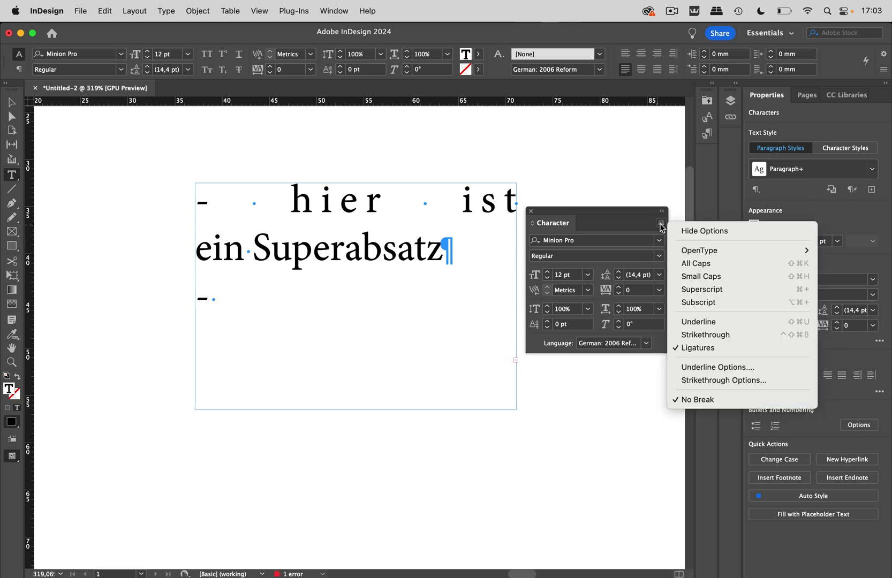
click(684, 403)
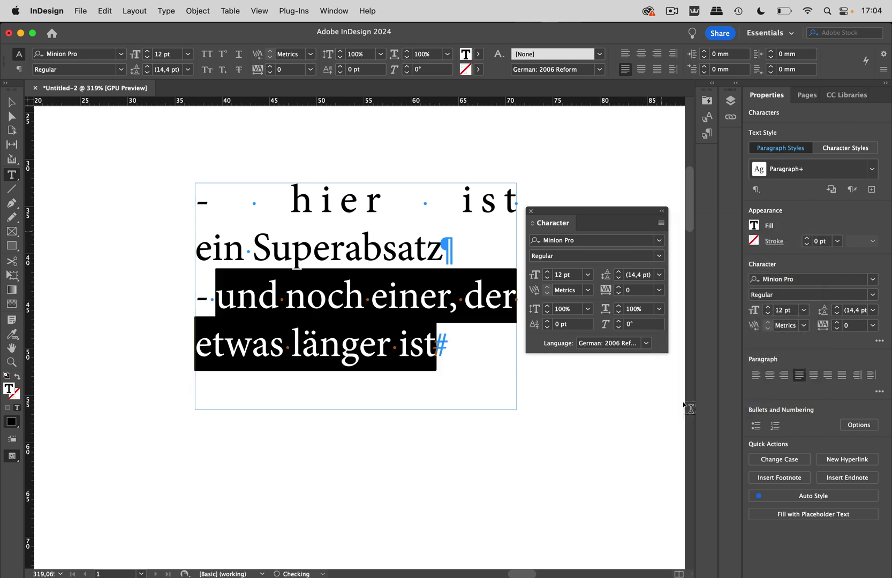
click(661, 225)
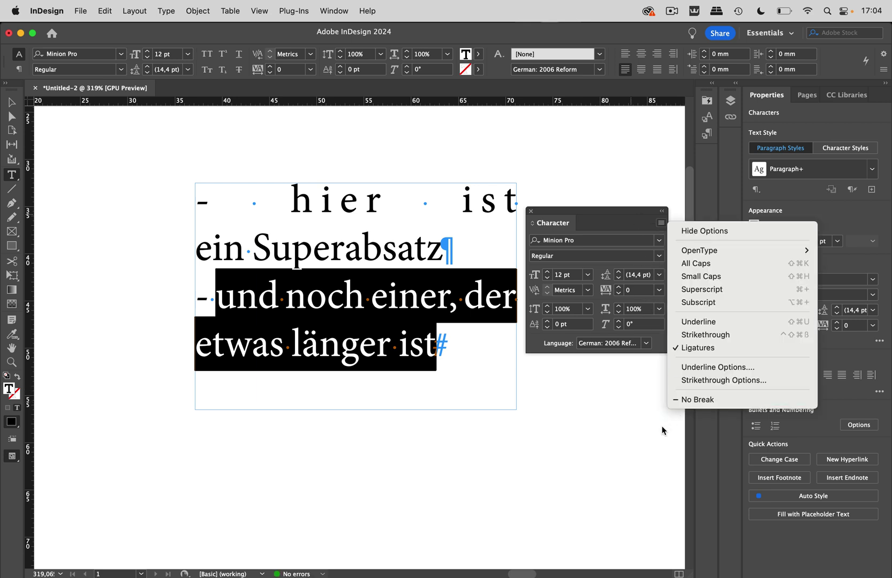
click(646, 421)
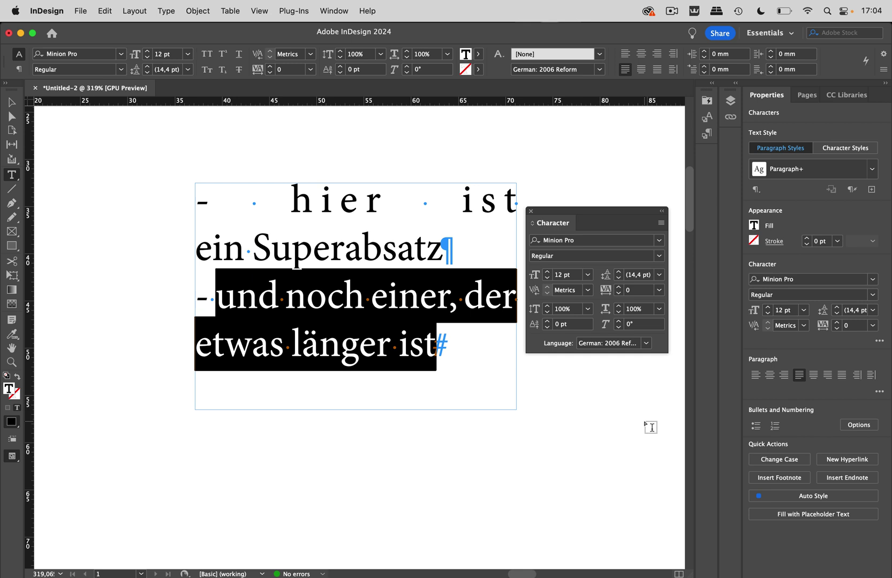
click(419, 298)
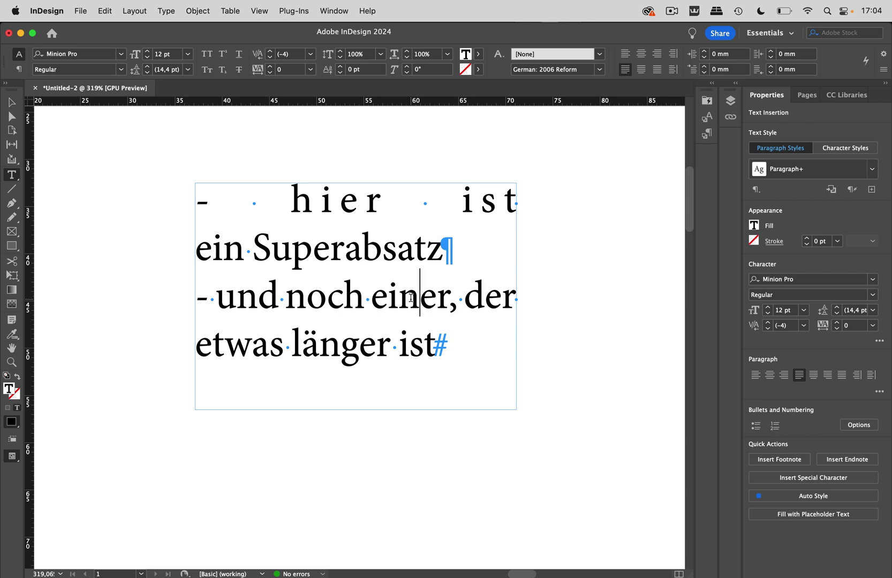
Step: Delete the No Break GREP rule from the Paragraph style and save the style
click(706, 135)
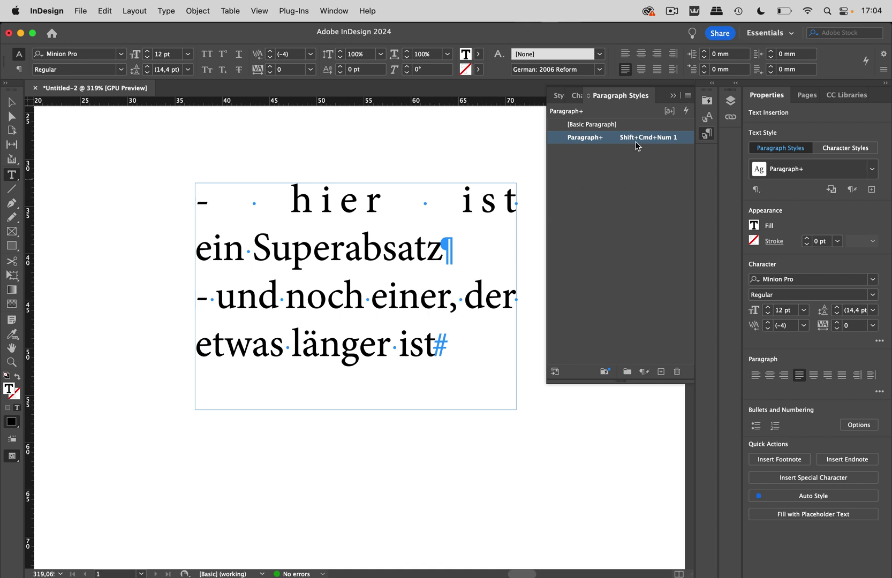
mouse_move(636, 137)
double_click(684, 138)
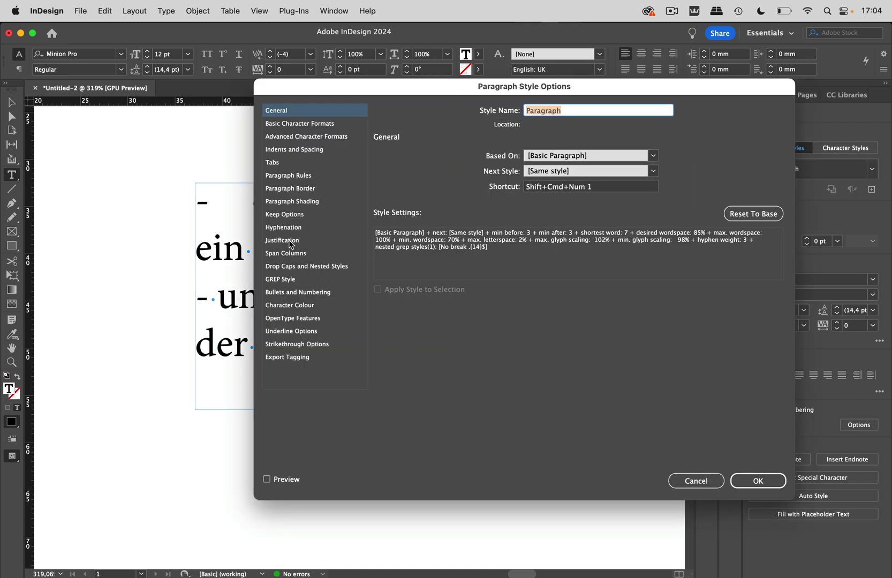
click(297, 279)
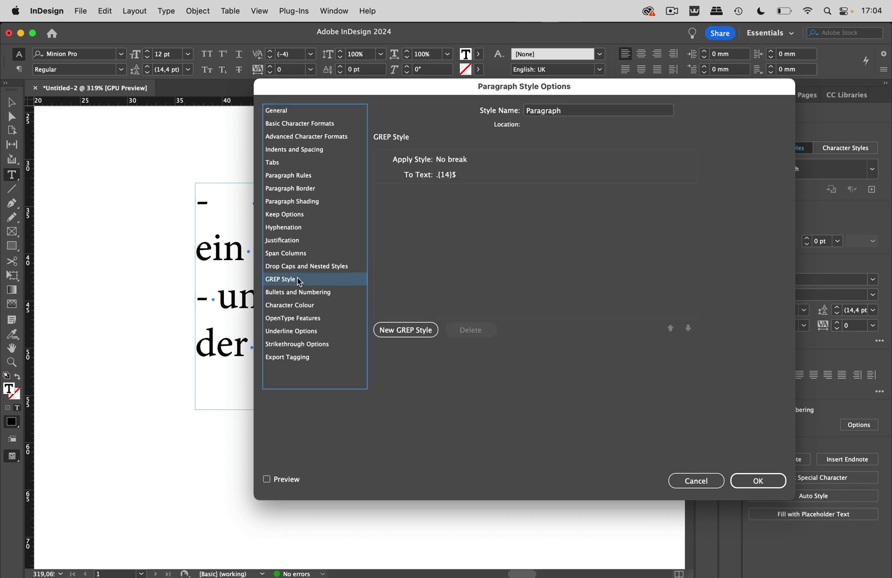
click(485, 174)
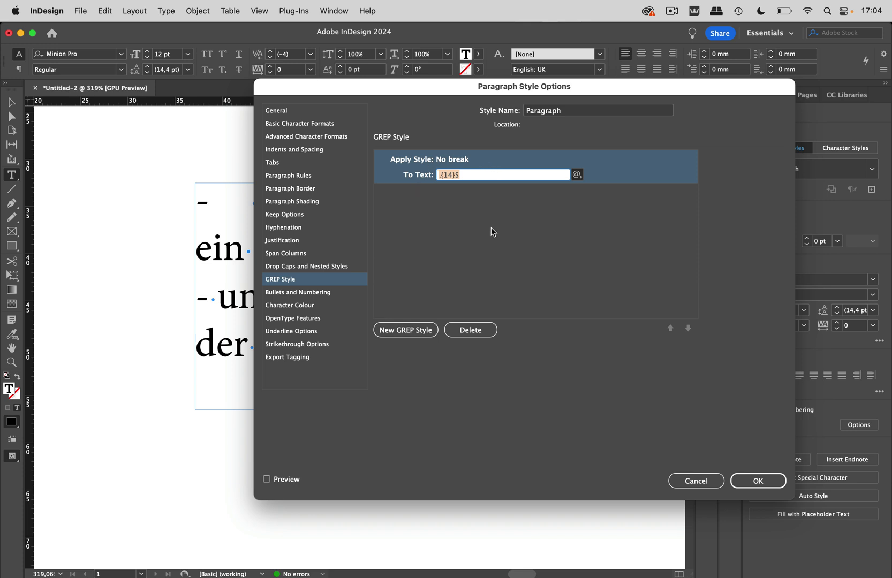
click(470, 330)
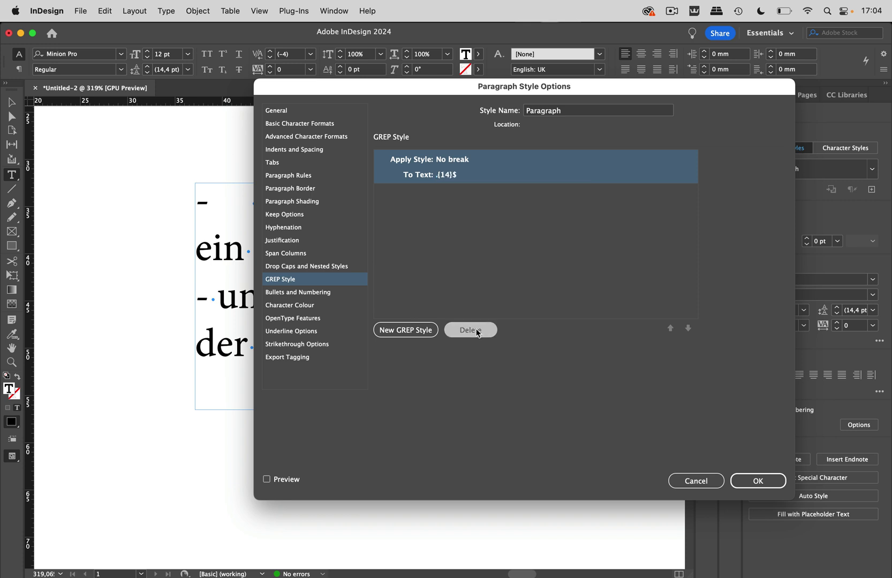
click(757, 481)
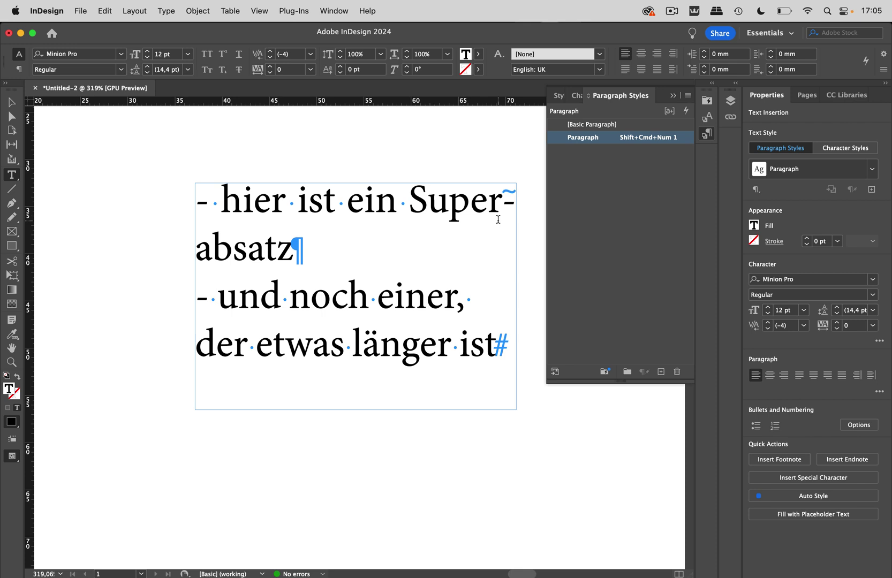
Step: Insert a discretionary hyphen between the n and g of länger
click(355, 347)
click(401, 349)
key(shift+super+minus)
Step: Push Superabsatz unhyphenated onto the second line of the first list item
click(411, 204)
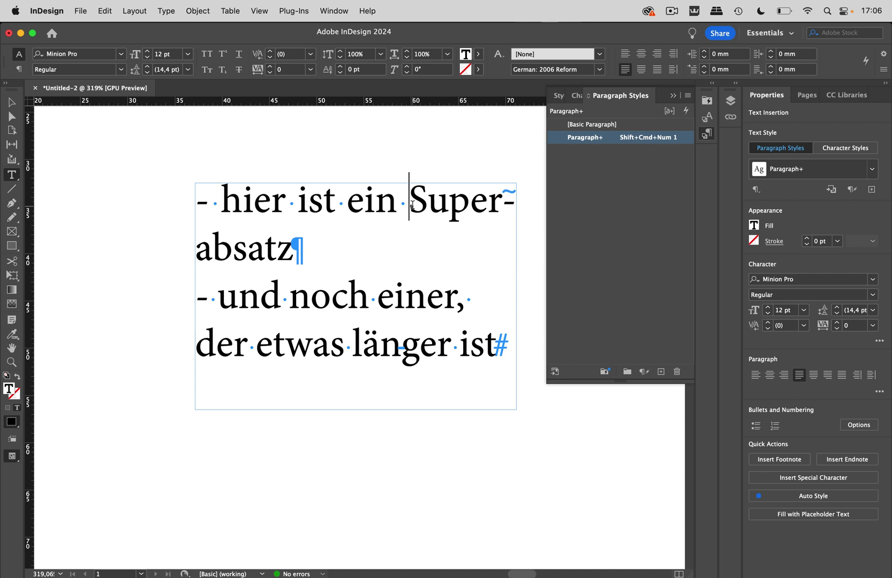
key(shift+Return)
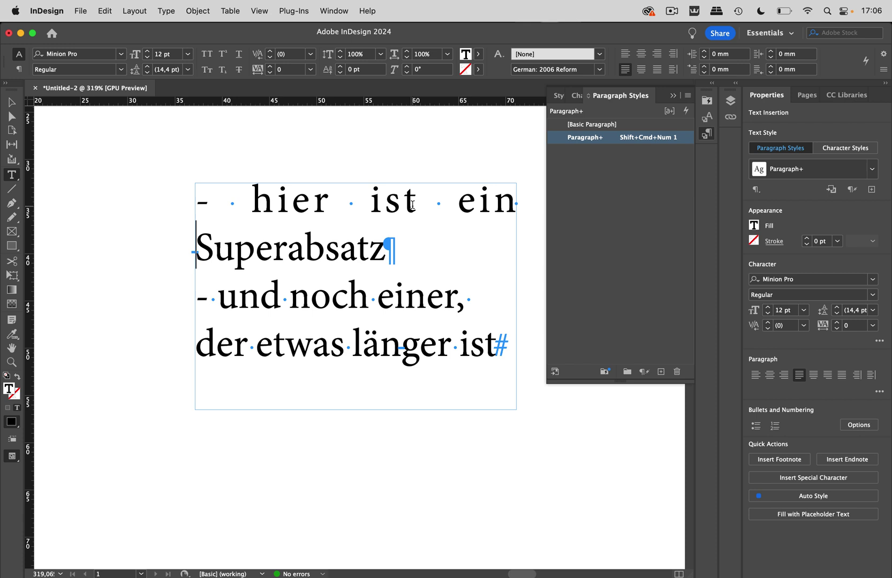